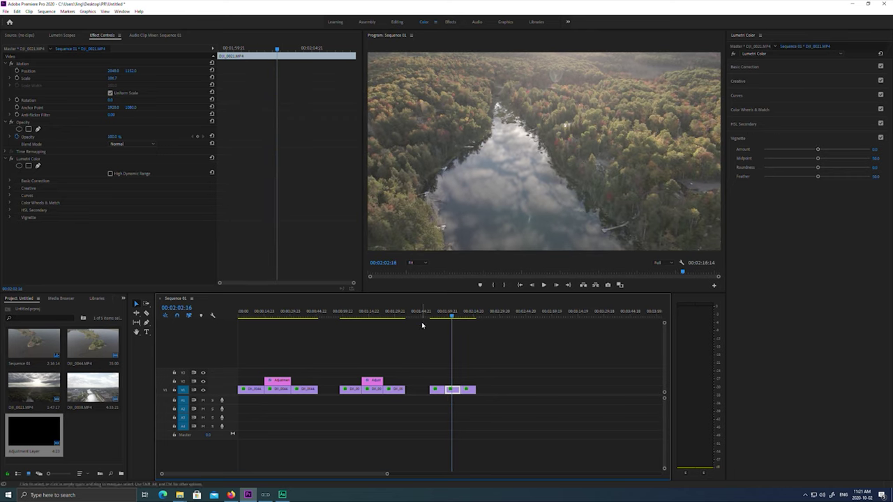
- Cover the middle forest lake clip with the adjustment layer on V2 and darken its shadows and midtones with the color wheels
left_click(109, 423)
left_click_drag(35, 432, 460, 382)
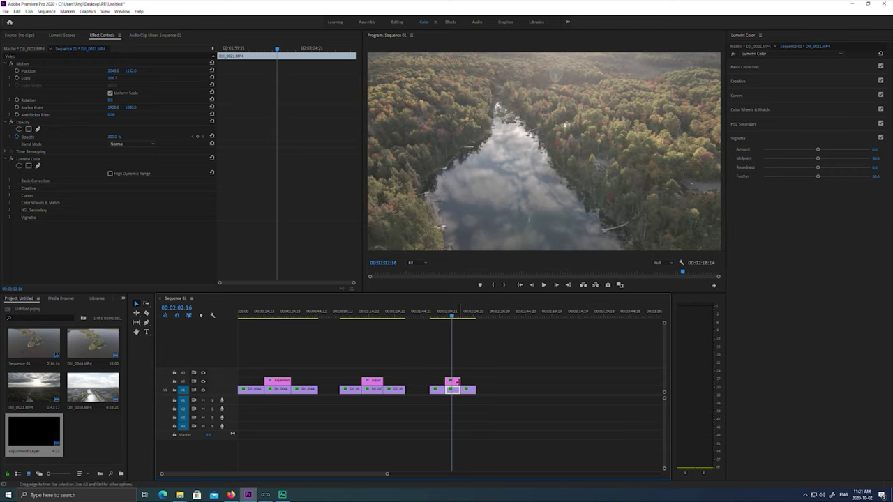
left_click(381, 384)
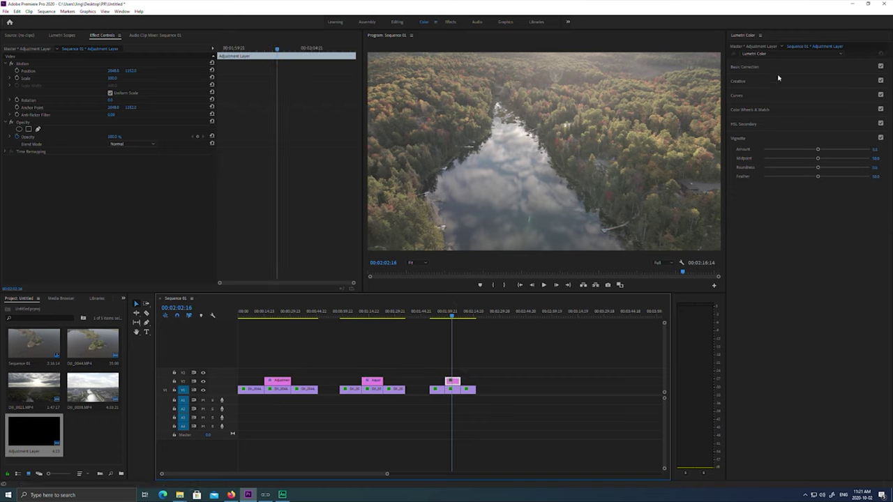
left_click(777, 111)
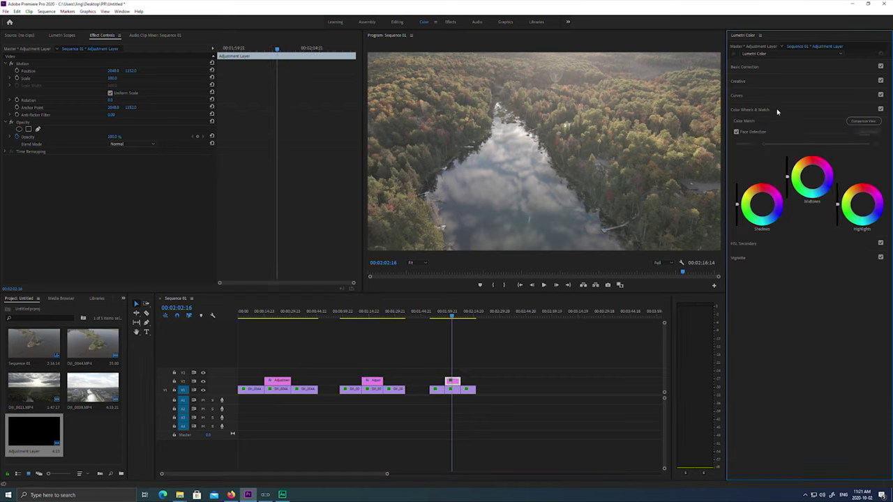
left_click(786, 177)
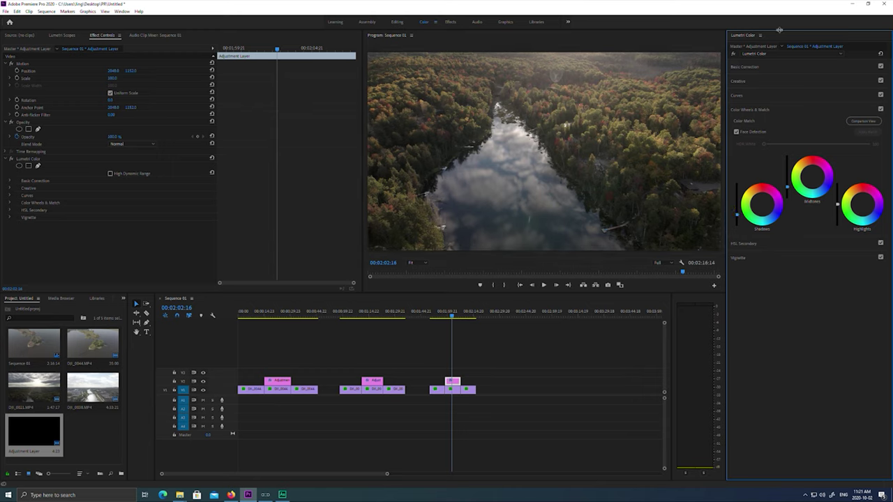
- Set the adjustment layer's temperature to about 13, exposure to -0.1 and contrast to about 78, and slightly raise shadows and saturation
left_click(790, 69)
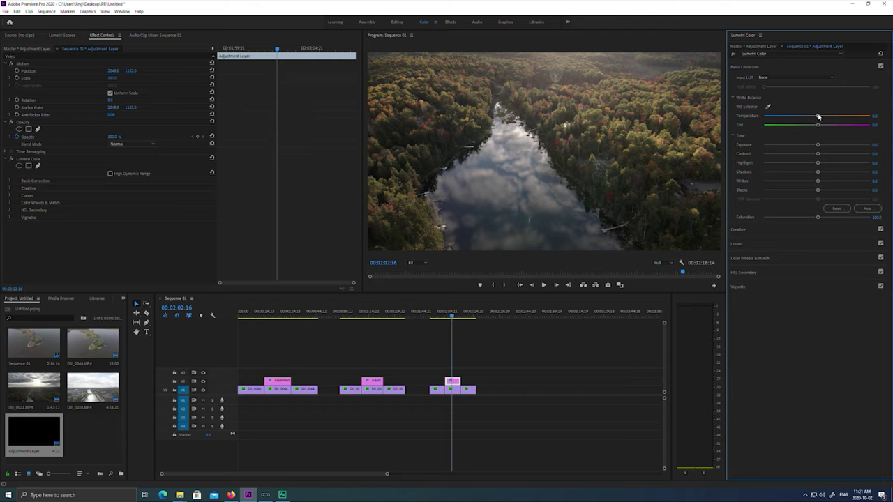
left_click_drag(819, 117, 826, 116)
left_click_drag(816, 146, 817, 146)
left_click_drag(819, 155, 858, 159)
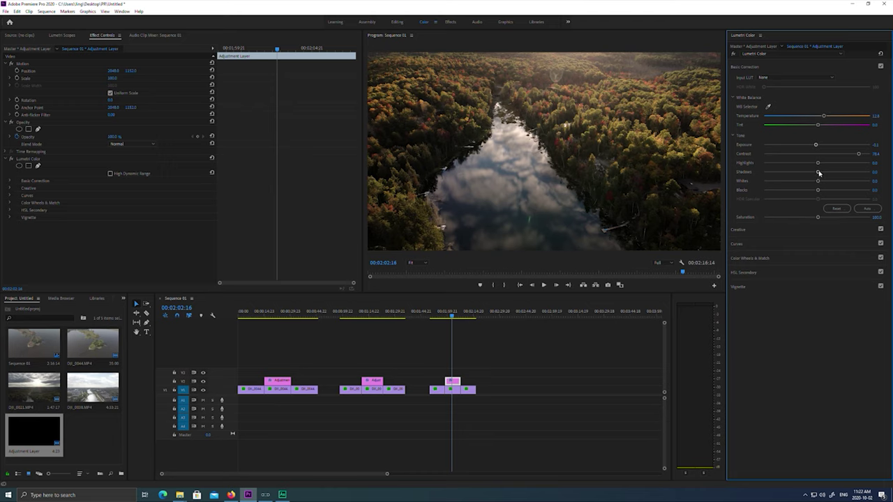
left_click_drag(820, 173, 824, 173)
left_click_drag(819, 218, 823, 218)
- Scrub through the middle forest lake clip to review its grade
left_click(437, 318)
left_click_drag(437, 319, 446, 319)
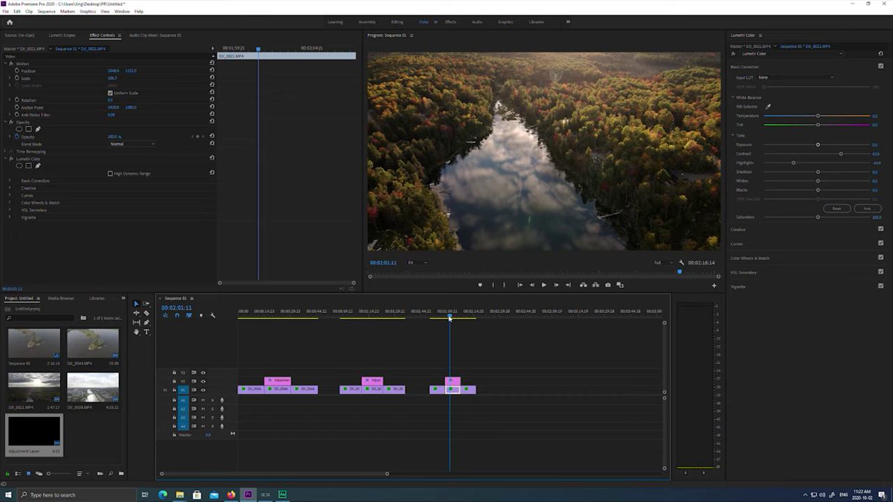
mouse_move(448, 317)
left_mouse_down()
mouse_move(435, 317)
mouse_move(448, 318)
left_mouse_up()
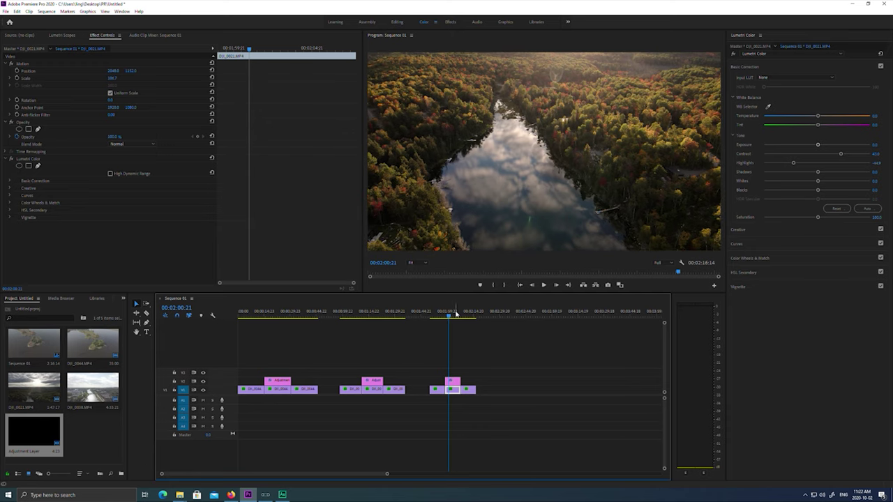
left_click(449, 318)
- Place the adjustment layer on V2 above the third island clip, matching the clip's length, and select it
left_click_drag(450, 318, 307, 344)
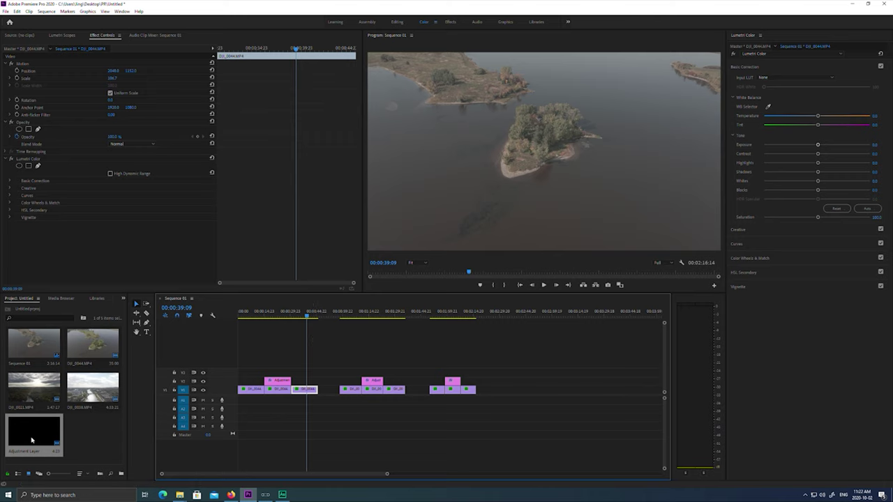
left_click_drag(35, 442, 318, 381)
left_click(307, 381)
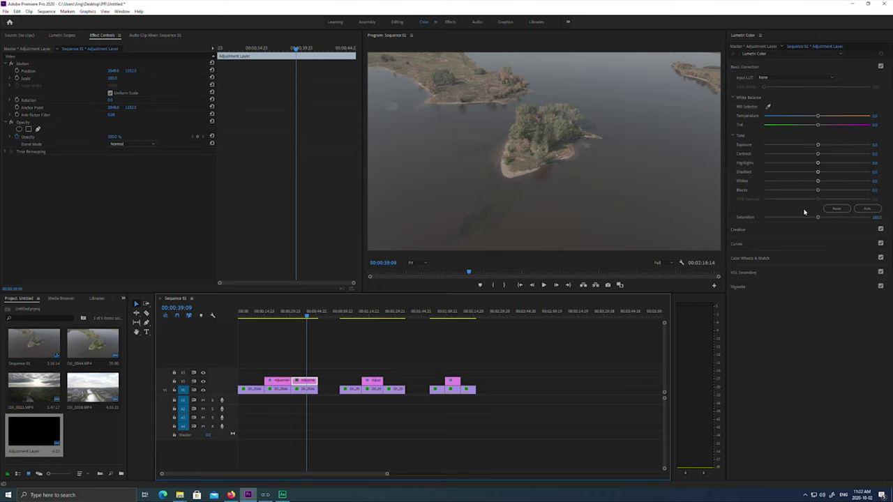
- Load blue lake.cube from the LUT-101 folder as the creative look of the island adjustment layer
left_click(755, 230)
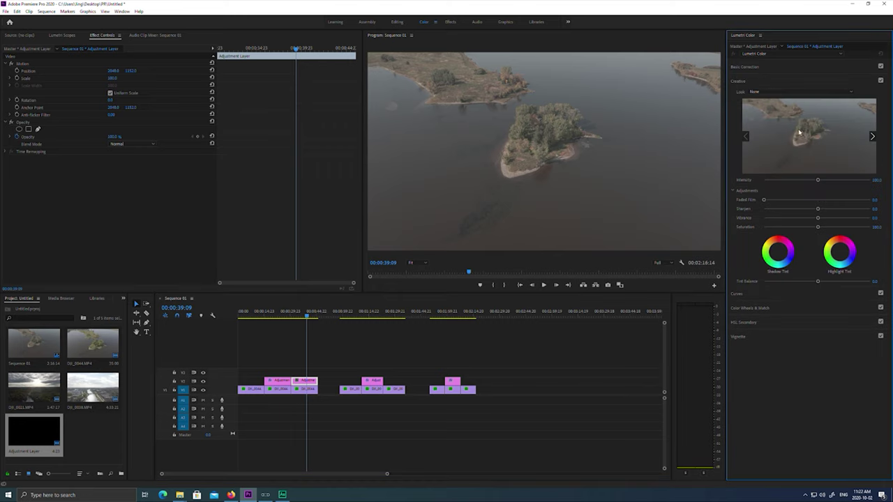
left_click(766, 95)
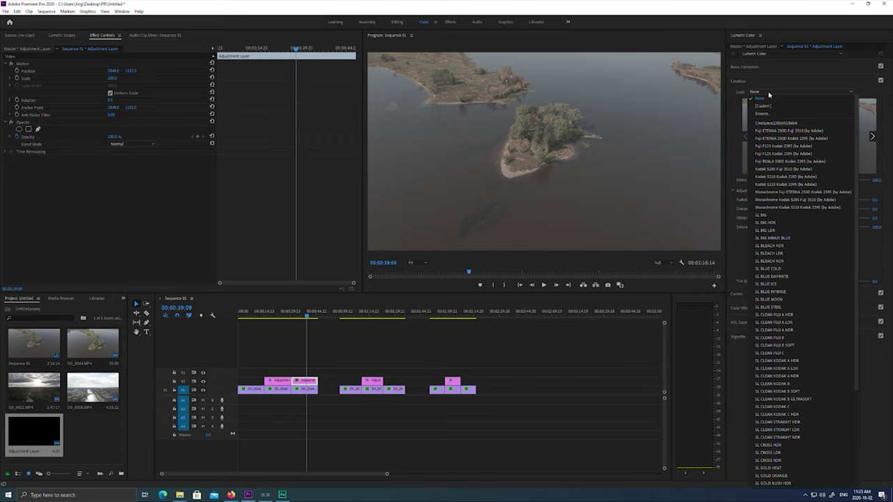
left_click(738, 84)
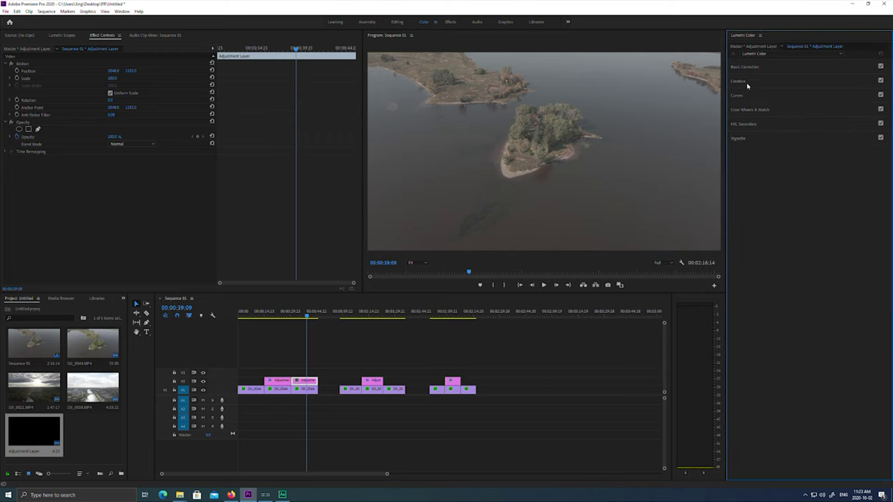
left_click(768, 95)
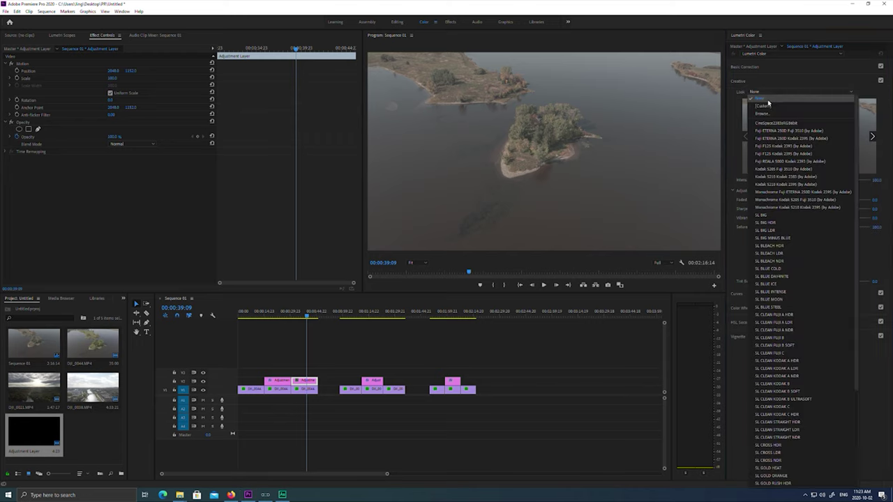
left_click(766, 116)
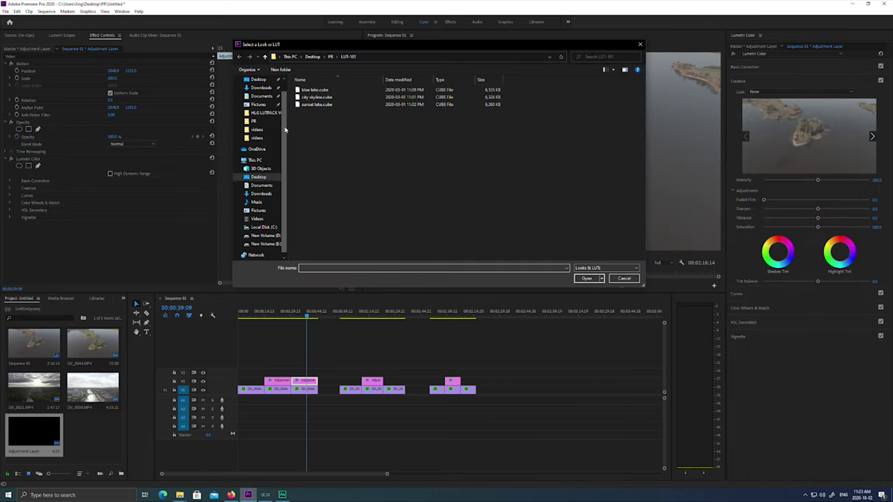
left_click_drag(382, 50, 208, 75)
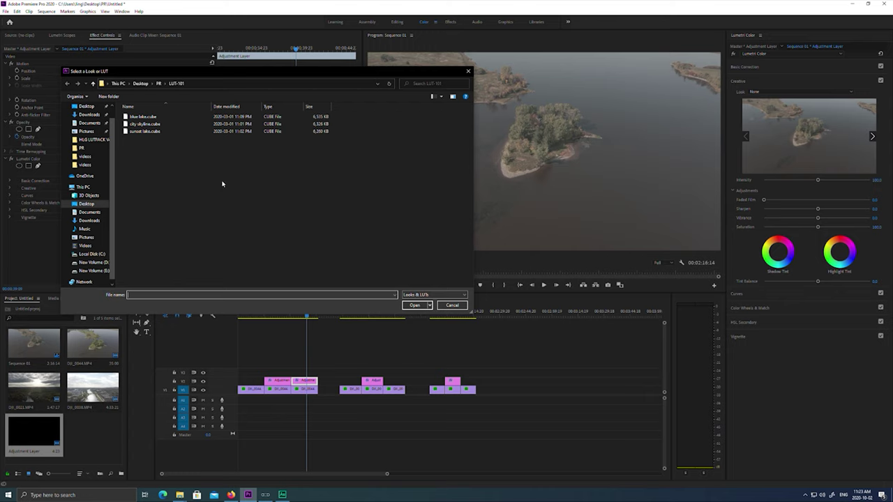
left_click(138, 117)
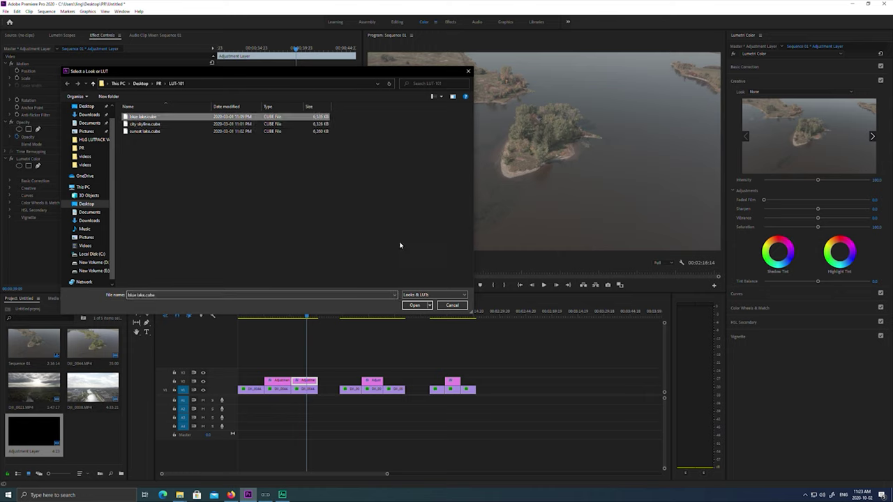
left_click(415, 308)
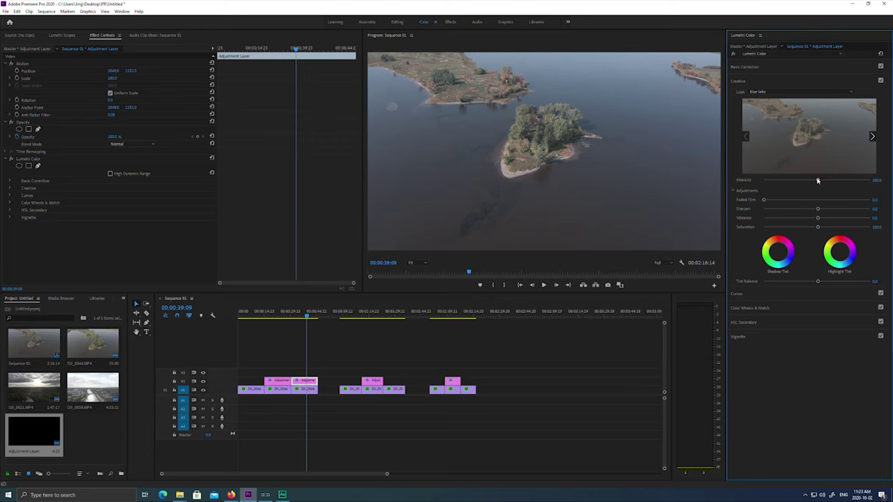
- Set the island layer's contrast to 100 and saturation to about 132, with highlights, shadows and whites raised slightly
left_click(794, 70)
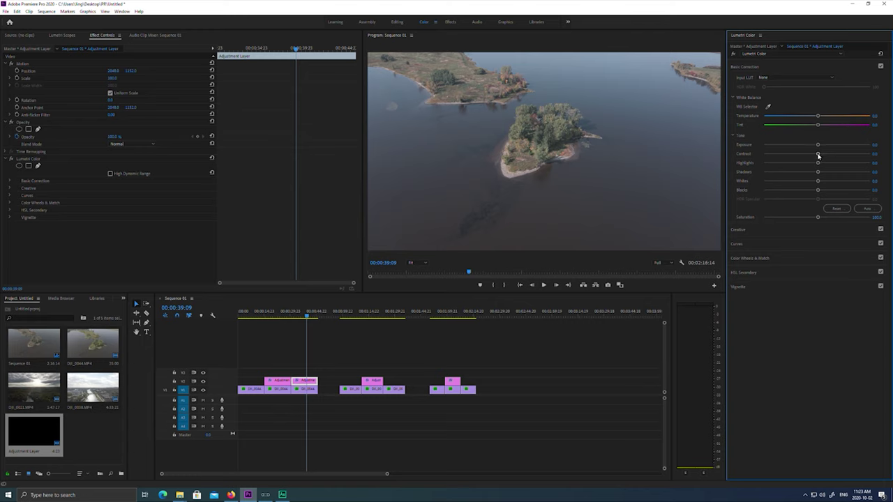
left_click_drag(818, 157, 864, 155)
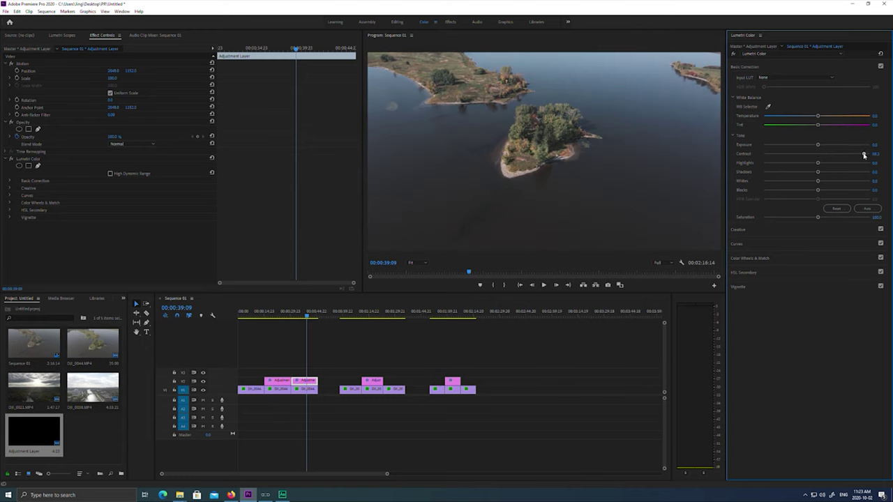
left_click_drag(818, 219, 835, 216)
left_click_drag(818, 144, 818, 146)
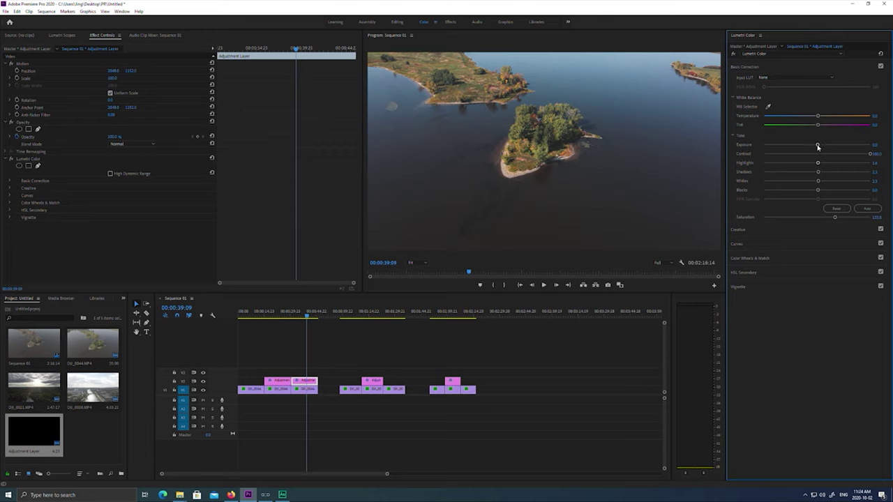
- Shape the island layer's RGB curve into a gentle S with three points, lowering the shadows and lifting the highlights
left_click(774, 231)
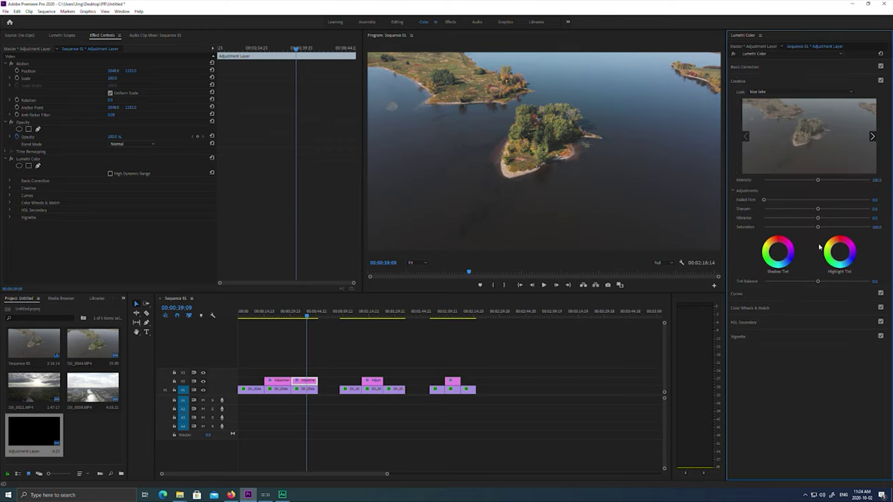
left_click(775, 297)
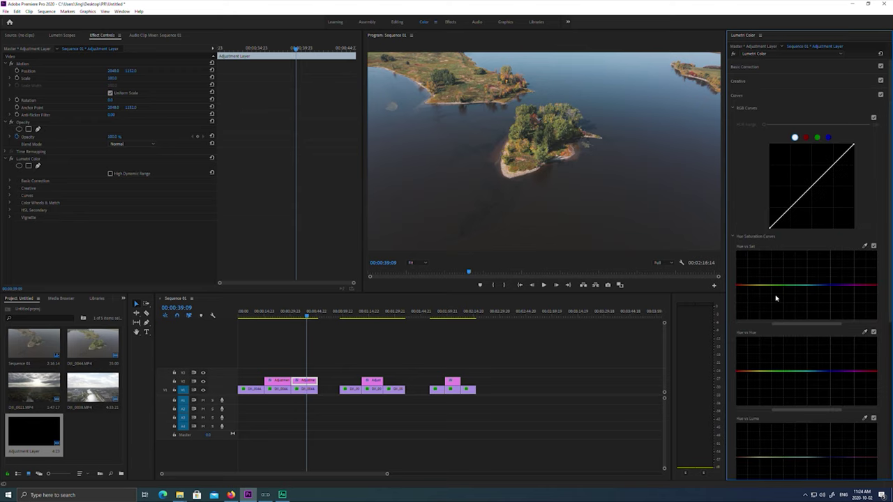
left_click(813, 185)
left_click(836, 161)
left_click(787, 210)
left_click_drag(787, 212, 794, 215)
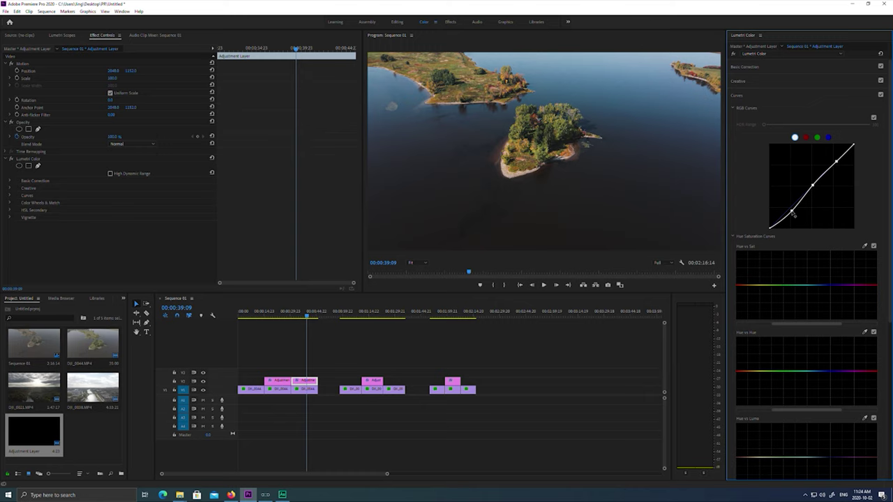
left_click_drag(837, 162, 834, 161)
- Play back the third island clip to review its grade
left_click(305, 316)
left_click_drag(304, 317, 294, 317)
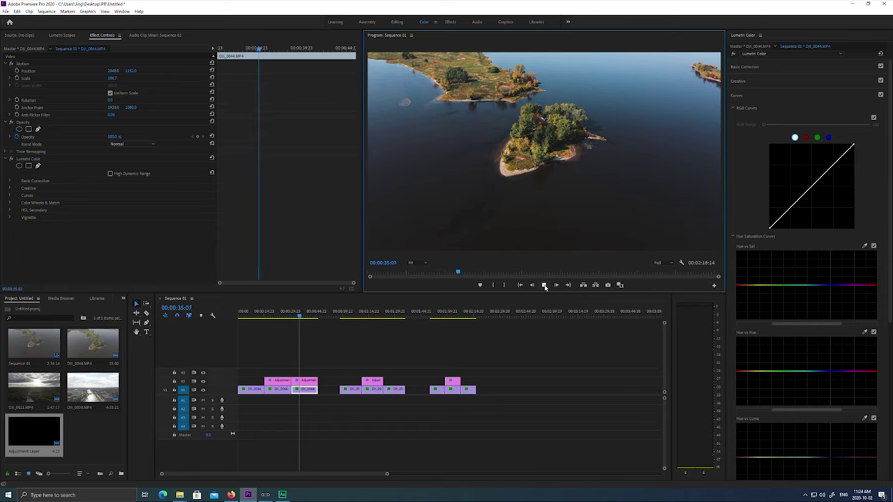
left_click(545, 286)
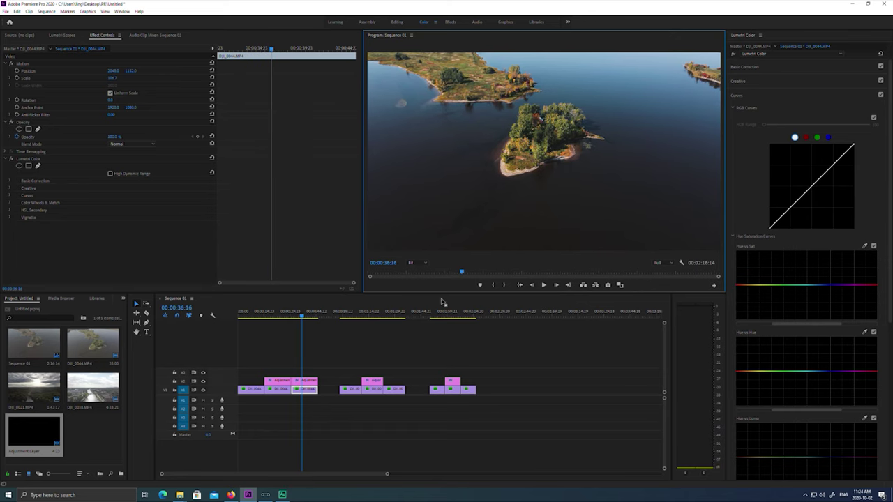
- Place the adjustment layer on V2 above the third city clip, matching the clip's length, and select it
left_click_drag(305, 317, 394, 322)
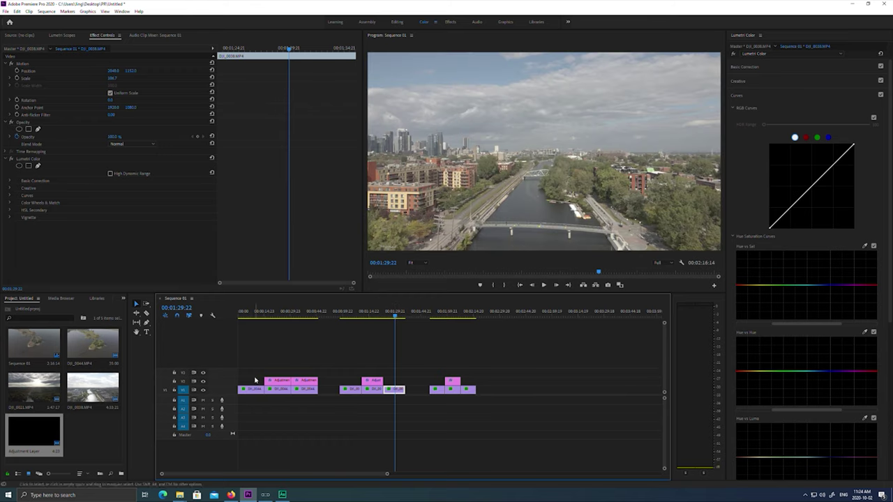
left_click_drag(52, 452, 403, 381)
left_click(394, 380)
- Load city skyline.cube as the creative look of the city adjustment layer
left_click(762, 79)
left_click(802, 91)
left_click(503, 147)
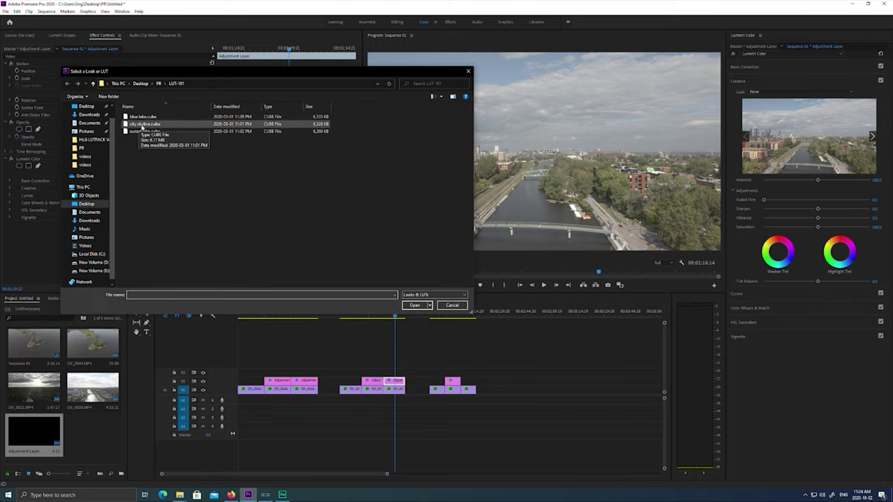
double_click(142, 125)
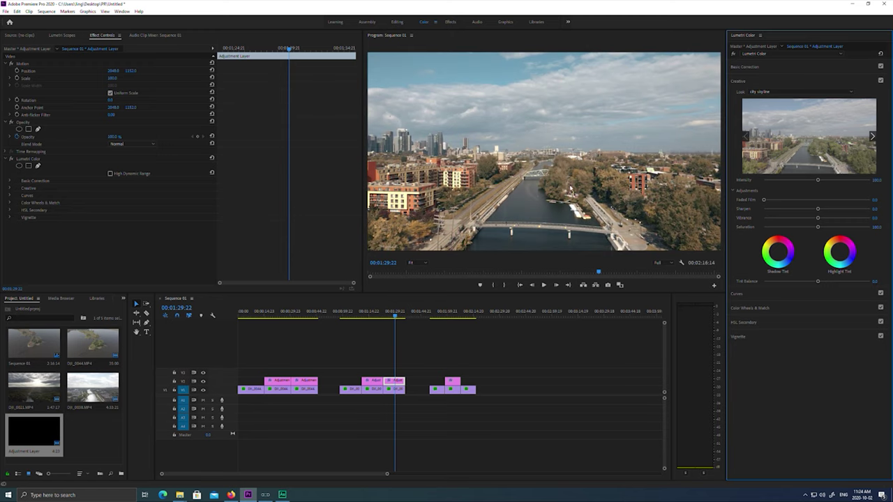
- Set the city layer's contrast to about 40 and add a slight dark vignette with roundness 100
left_click(789, 69)
left_click(788, 69)
left_click(781, 83)
left_click(792, 68)
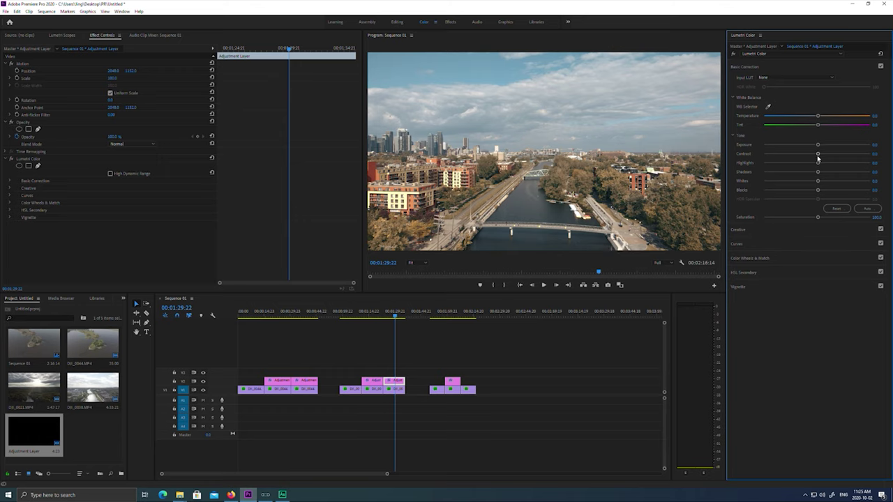
left_click_drag(820, 155, 835, 155)
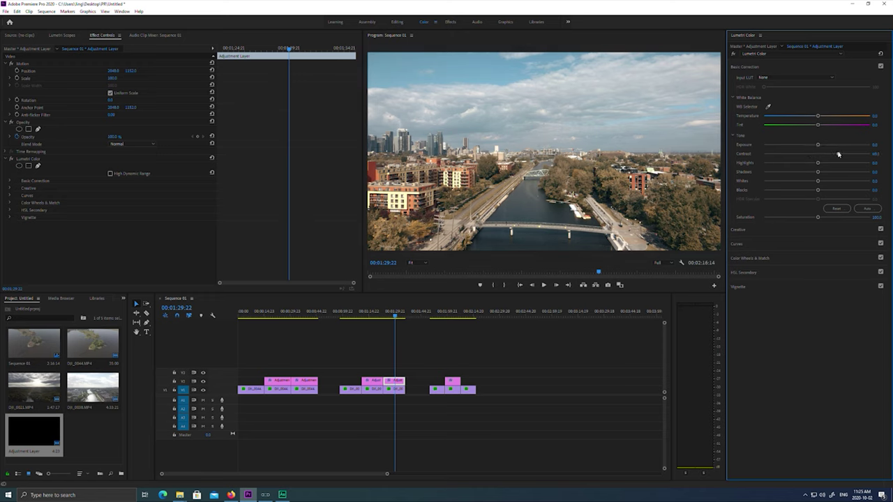
left_click(778, 288)
left_click_drag(817, 150, 872, 167)
- Play back the third city clip from near its start to check the grade
left_click_drag(397, 319, 386, 319)
left_click(543, 285)
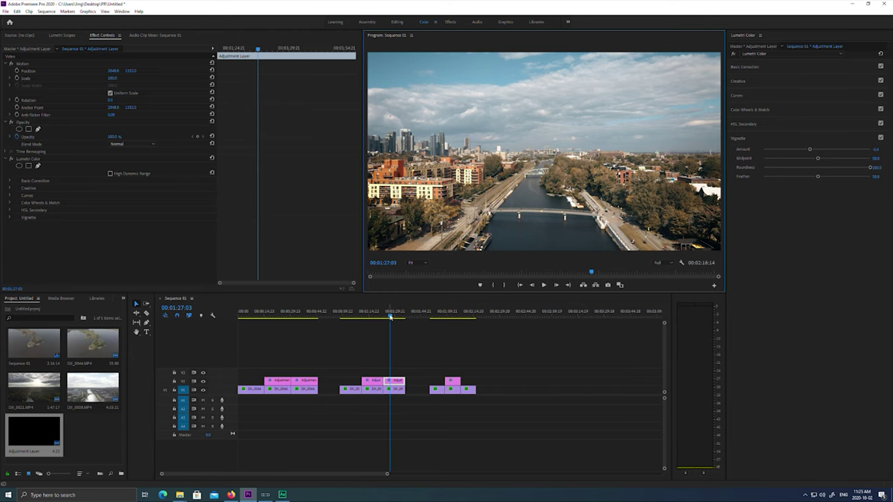
- Move the playhead to 00:02:11:16 over the last forest lake clip and show the creative color settings
left_click(457, 317)
left_click(467, 318)
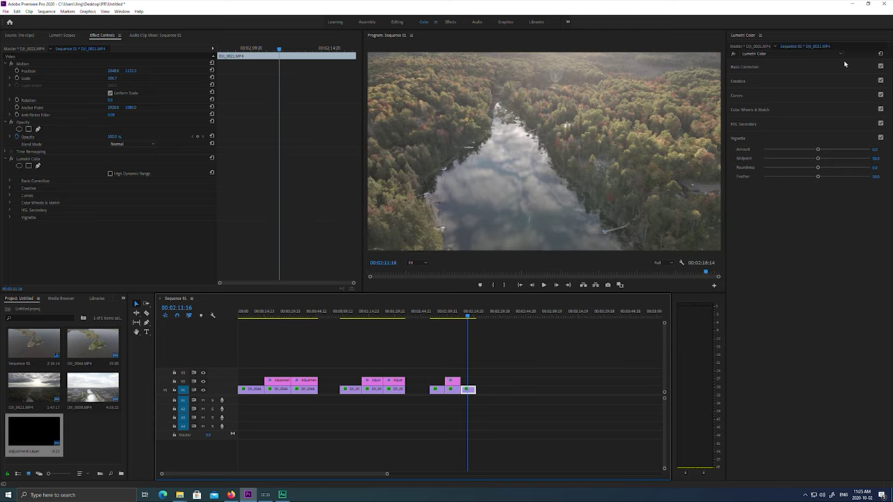
left_click(776, 81)
left_click_drag(404, 389, 403, 392)
left_click_drag(461, 389, 472, 389)
left_click(470, 381)
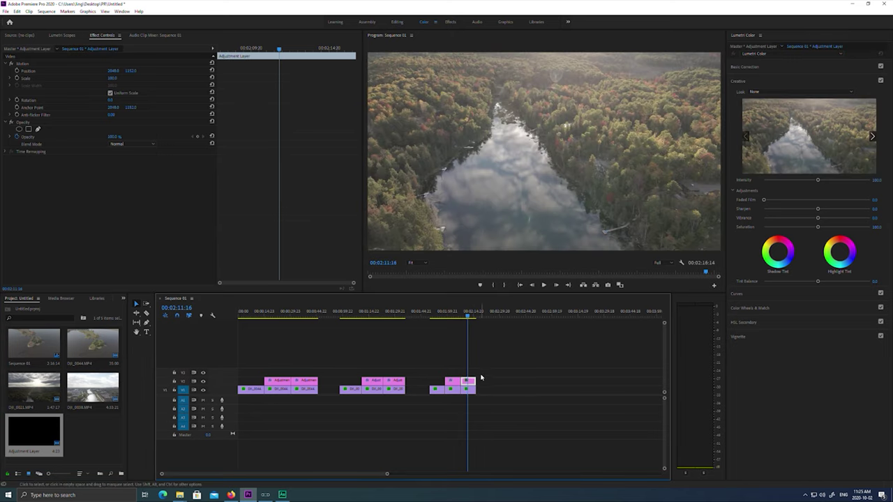
key("Delete")
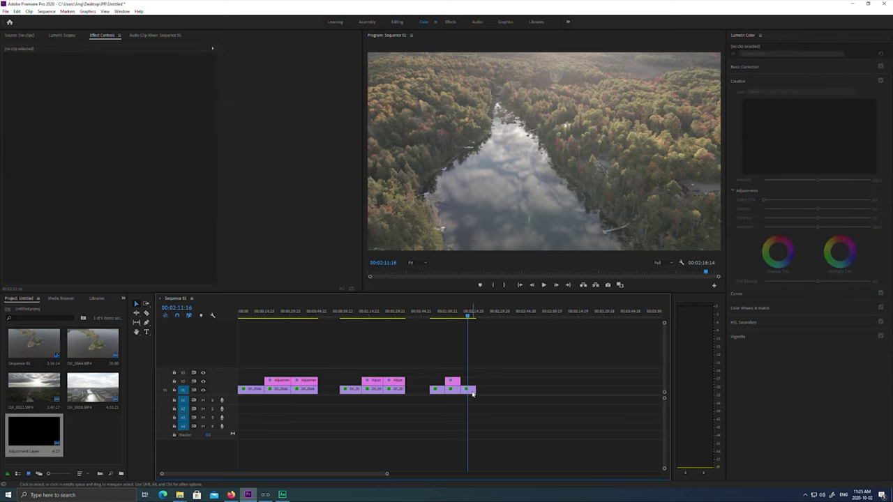
- Load sunset lake.cube as the creative look of the last forest lake clip and fine-tune the look's intensity
left_click(472, 391)
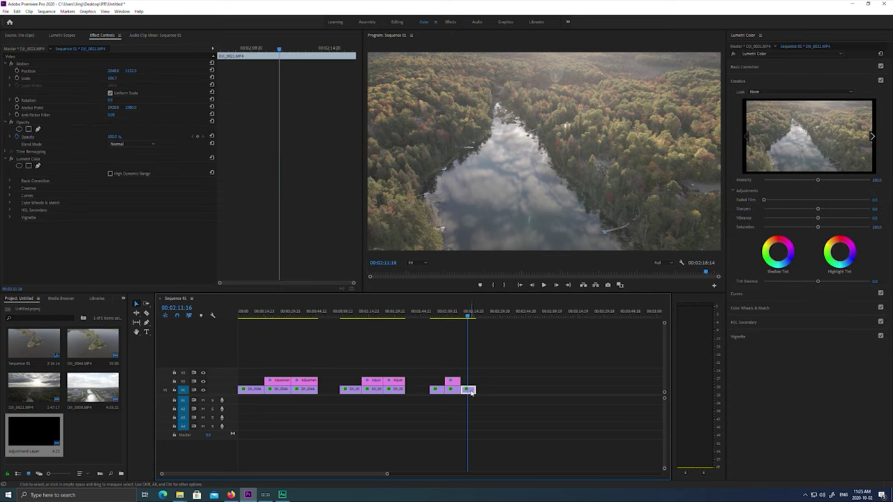
left_click(767, 92)
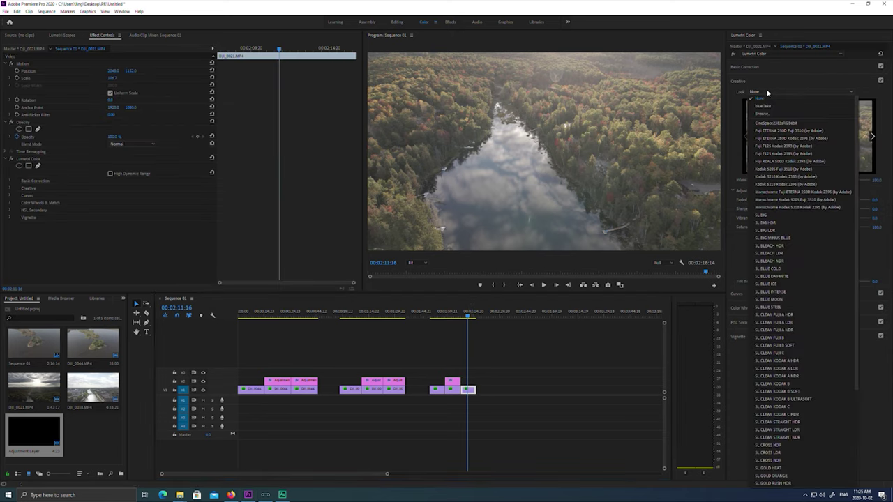
left_click(762, 113)
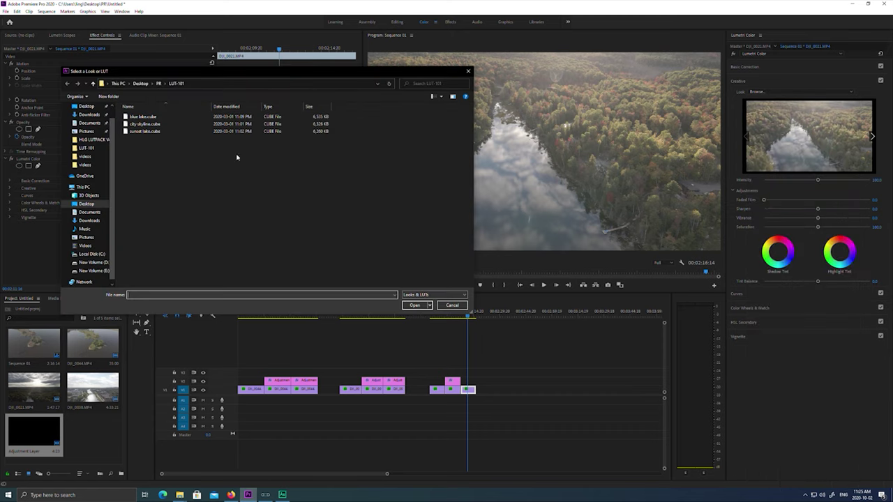
double_click(143, 131)
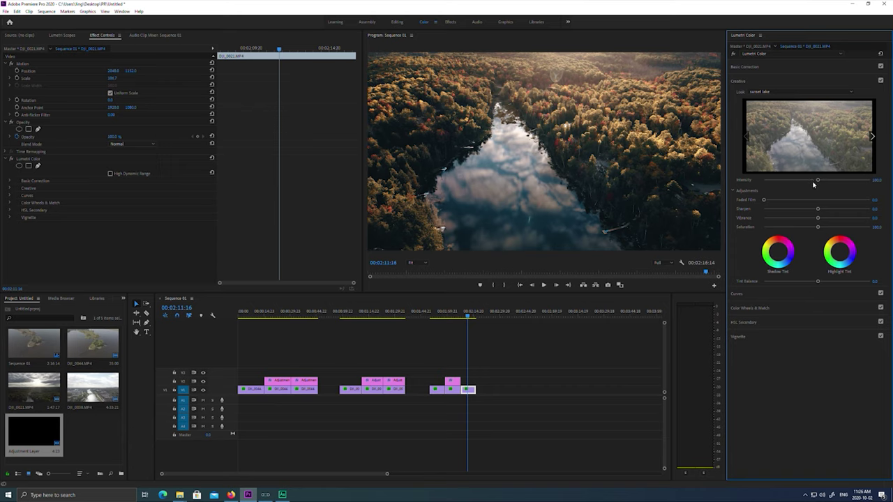
left_click_drag(818, 181, 813, 182)
mouse_move(819, 181)
left_mouse_down()
mouse_move(803, 185)
mouse_move(812, 192)
left_mouse_up()
- Move the playhead back to 00:02:04:21 over the middle forest lake clip to compare its manual grade with the LUT version
left_click(468, 316)
key("Up")
mouse_move(468, 317)
left_mouse_down()
mouse_move(409, 317)
mouse_move(456, 323)
left_mouse_up()
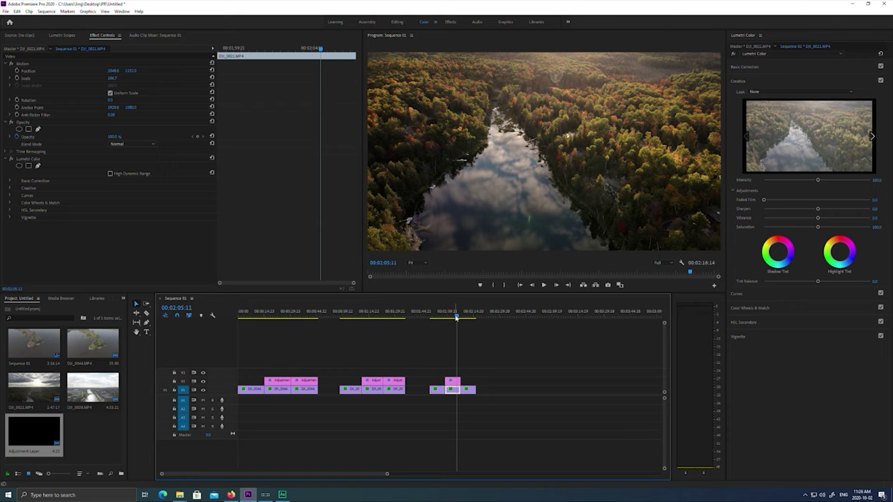
left_click_drag(457, 318, 455, 317)
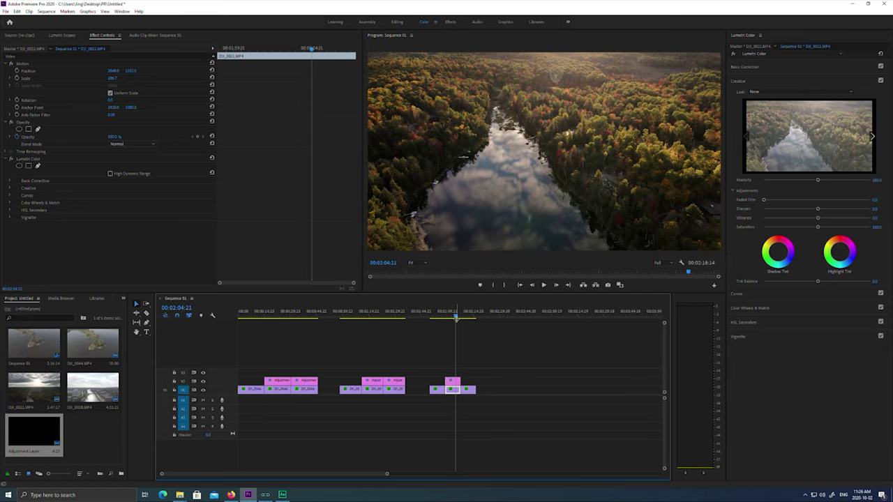